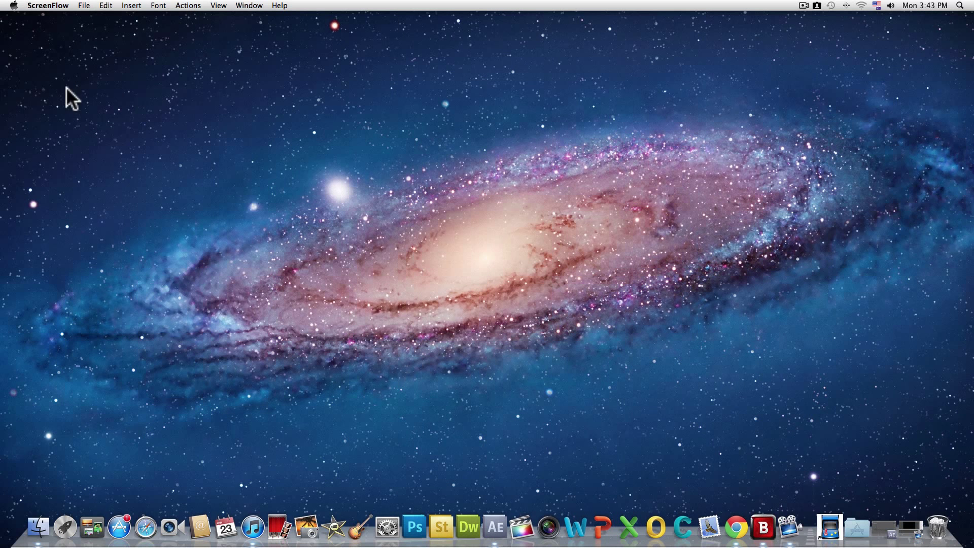
# Check the Mac's System Preferences and About This Mac details, then close them
pyautogui.click(4, 6)
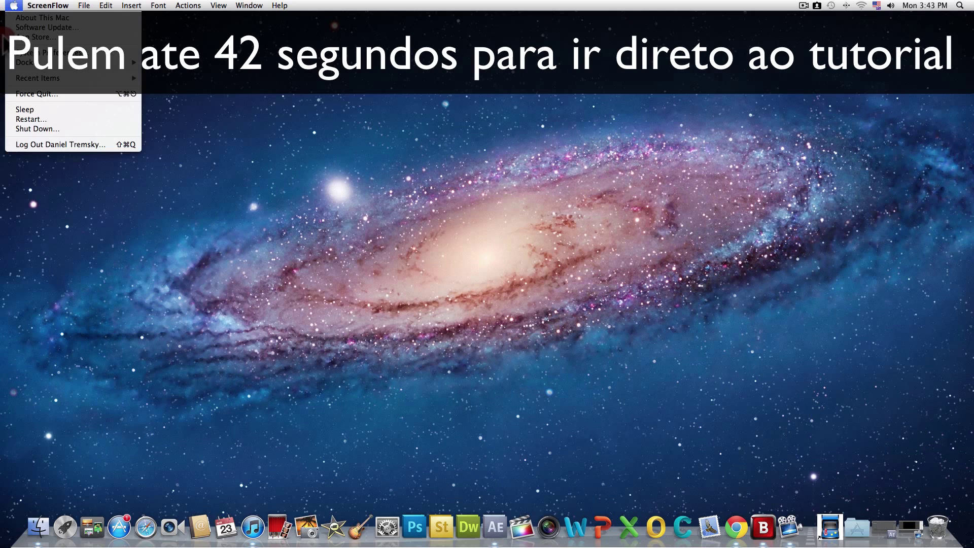
pyautogui.click(414, 226)
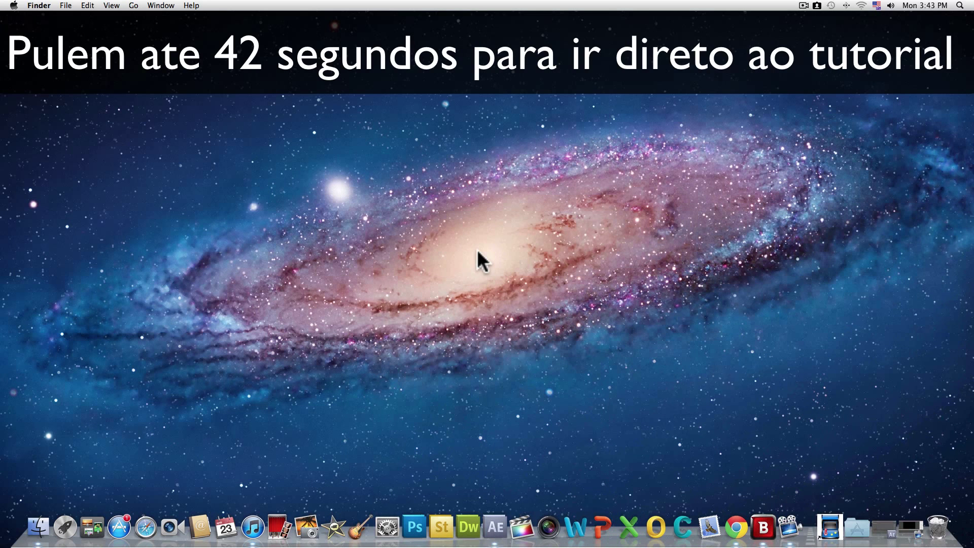
pyautogui.click(13, 6)
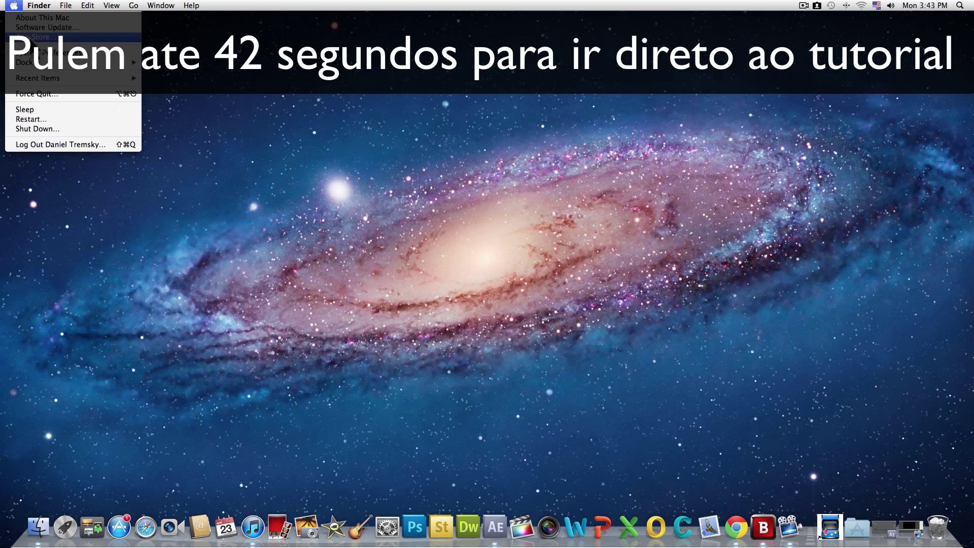
pyautogui.click(76, 52)
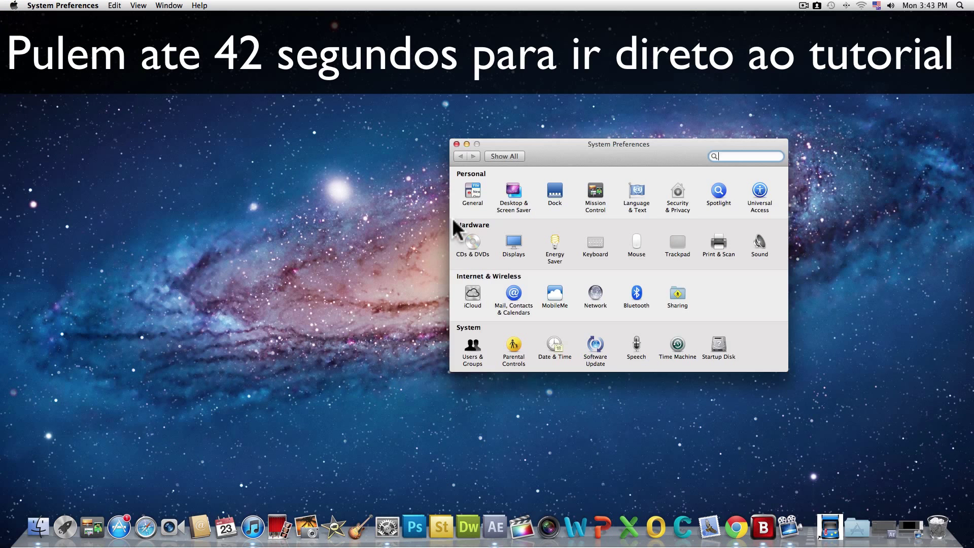
pyautogui.click(456, 144)
pyautogui.click(13, 6)
pyautogui.click(13, 6)
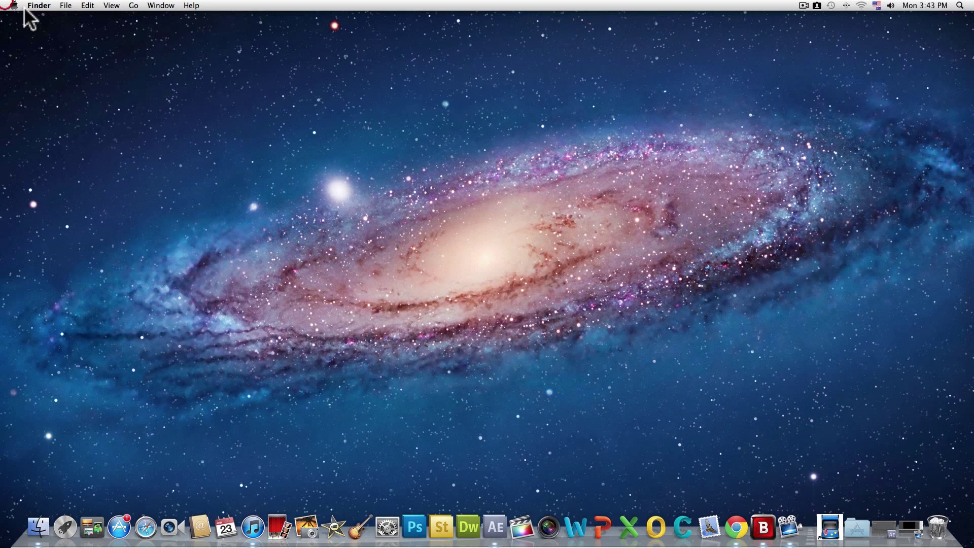
pyautogui.click(13, 6)
pyautogui.click(368, 252)
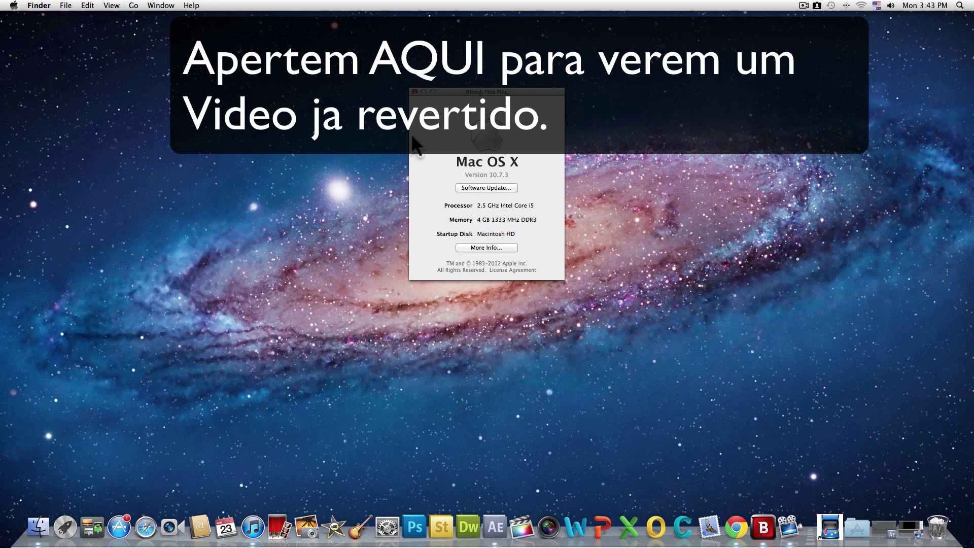
pyautogui.click(414, 92)
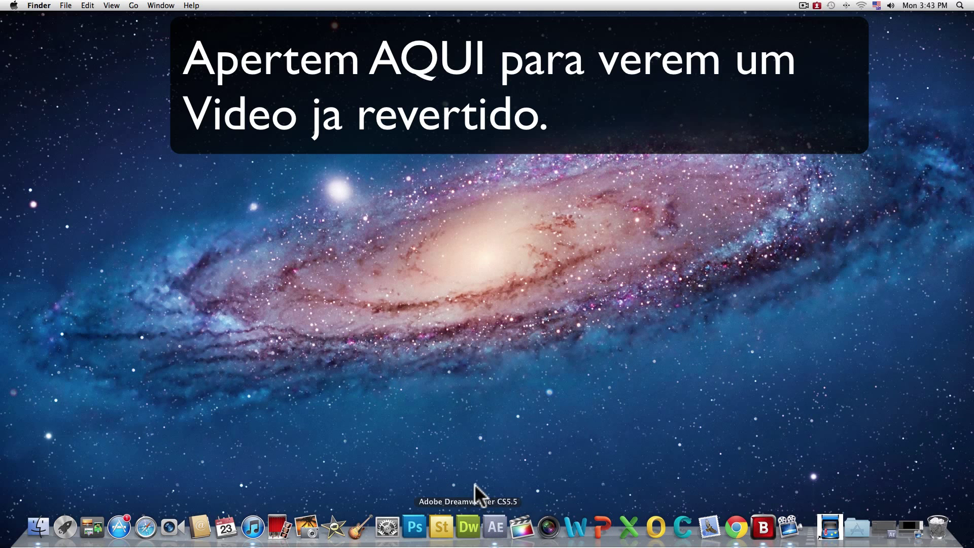
# Launch After Effects and browse the import dialog to MONKERVFX > MP_ROOT > 100MNV01
pyautogui.click(498, 508)
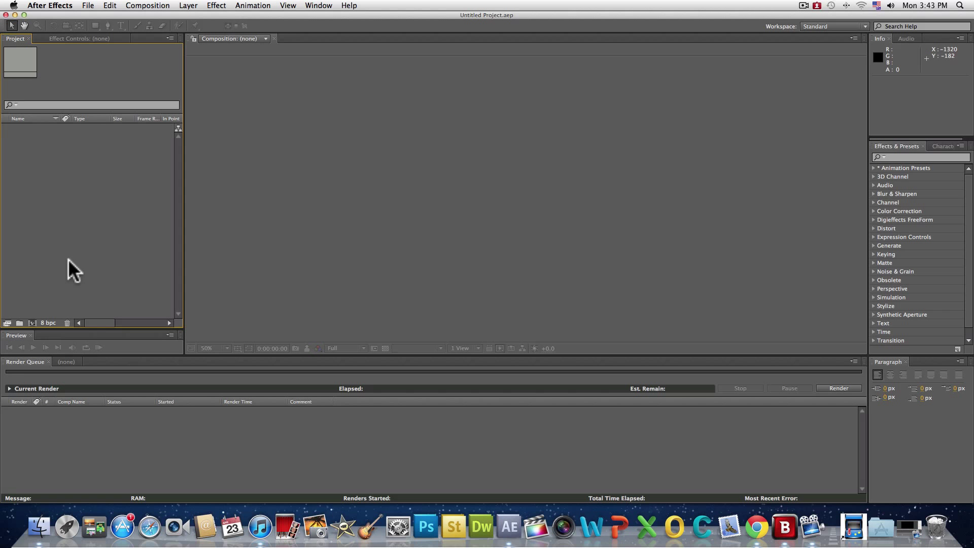
pyautogui.click(66, 361)
pyautogui.click(67, 164)
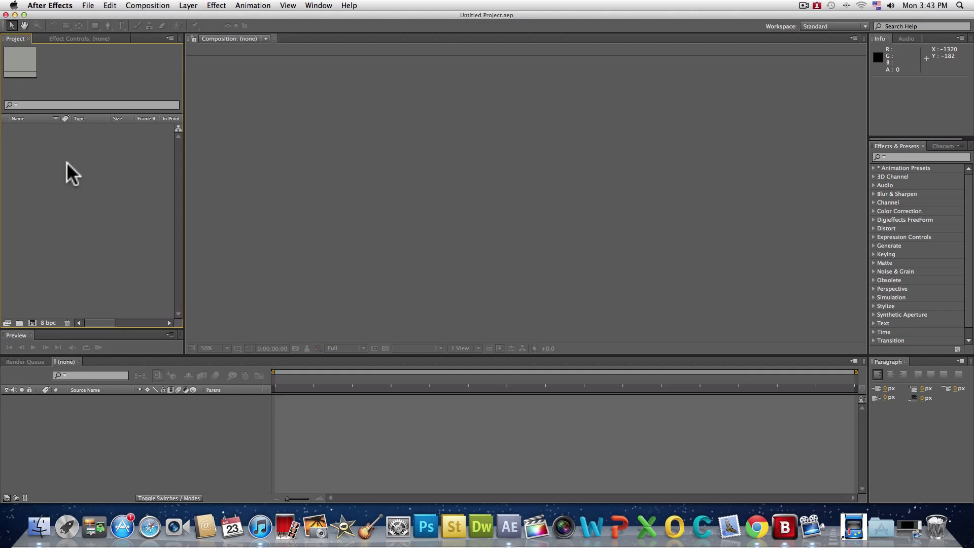
pyautogui.doubleClick(65, 163)
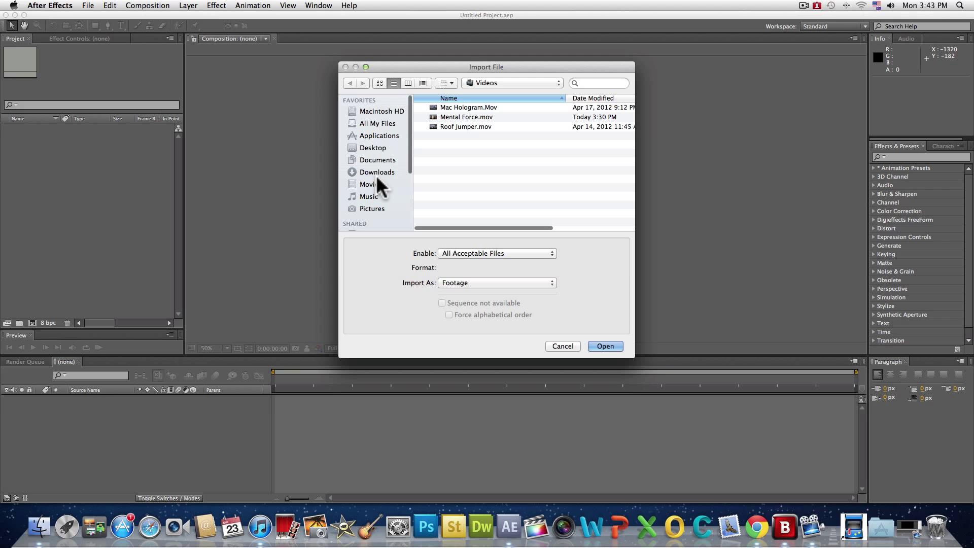
pyautogui.scroll(-5, 377, 177)
pyautogui.click(376, 175)
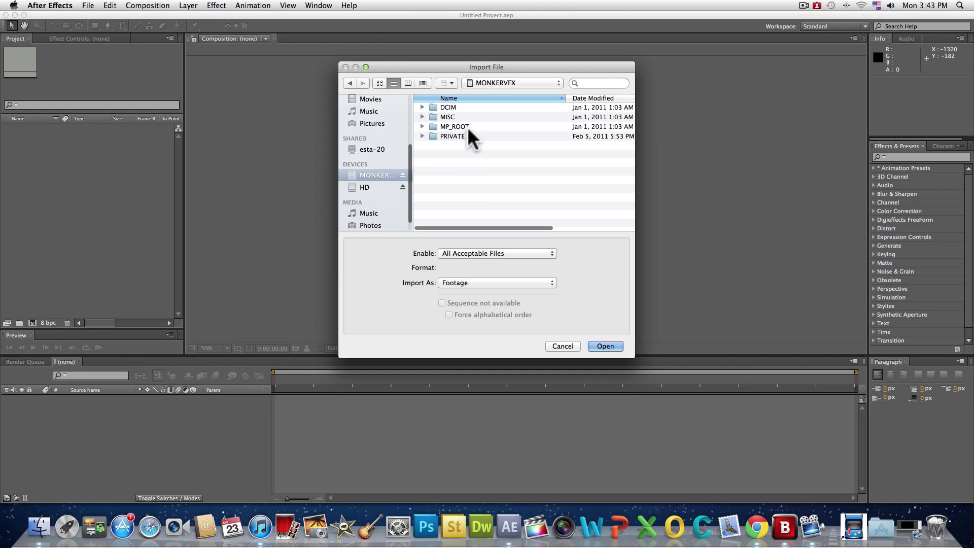
pyautogui.doubleClick(454, 125)
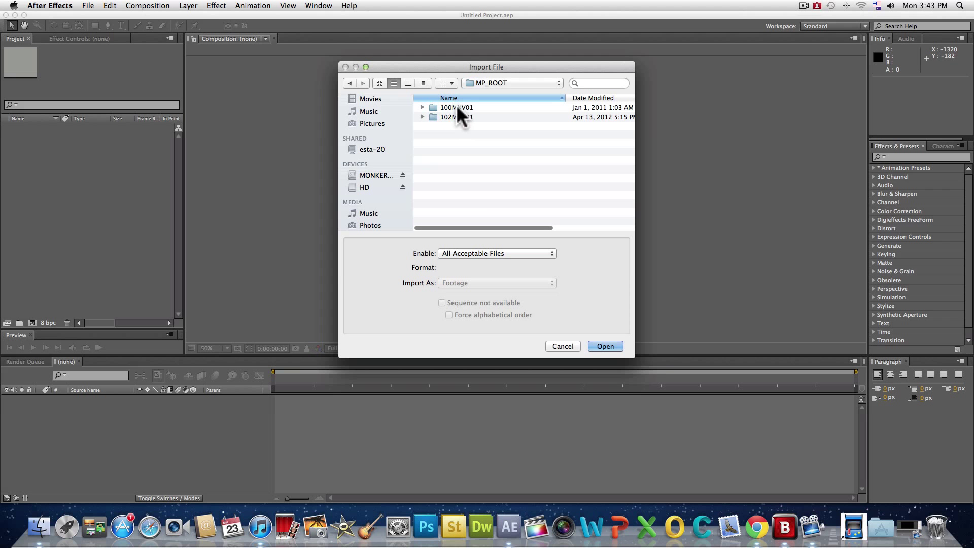
pyautogui.doubleClick(455, 106)
# Sort the clips by date as thumbnails and import M4H06055.MP4
pyautogui.click(594, 98)
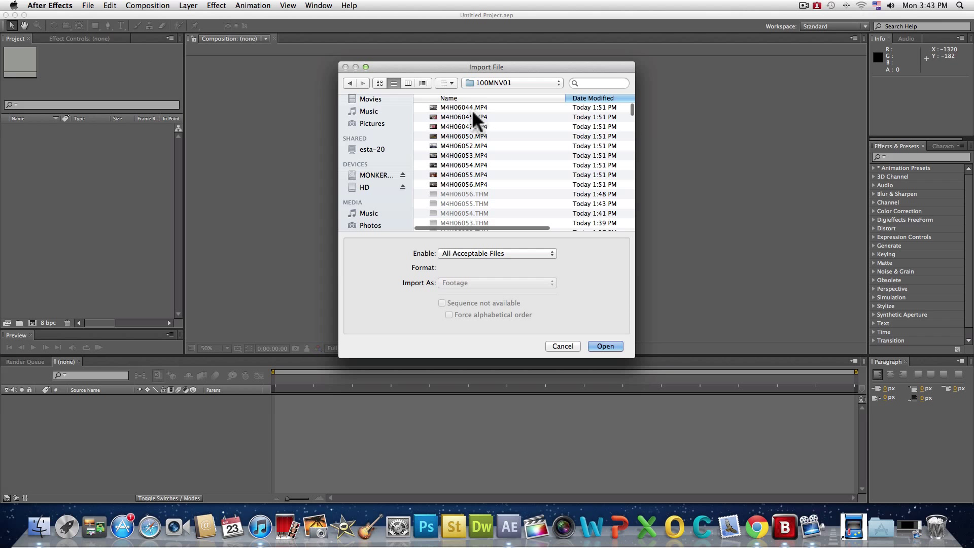
pyautogui.click(381, 80)
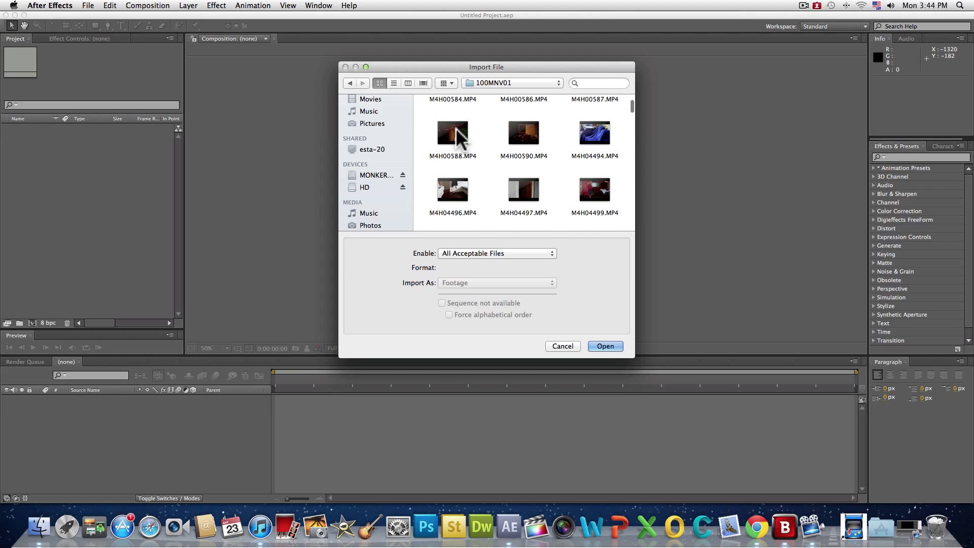
pyautogui.scroll(-5, 496, 100)
pyautogui.scroll(-5, 496, 100)
pyautogui.scroll(-5, 496, 100)
pyautogui.scroll(-5, 496, 100)
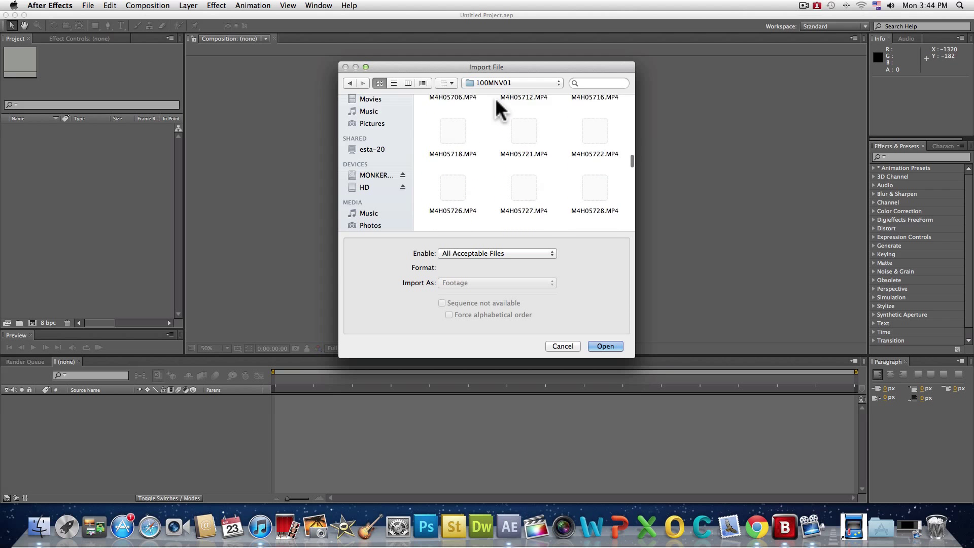
pyautogui.scroll(-5, 495, 98)
pyautogui.scroll(-5, 495, 99)
pyautogui.scroll(-5, 494, 99)
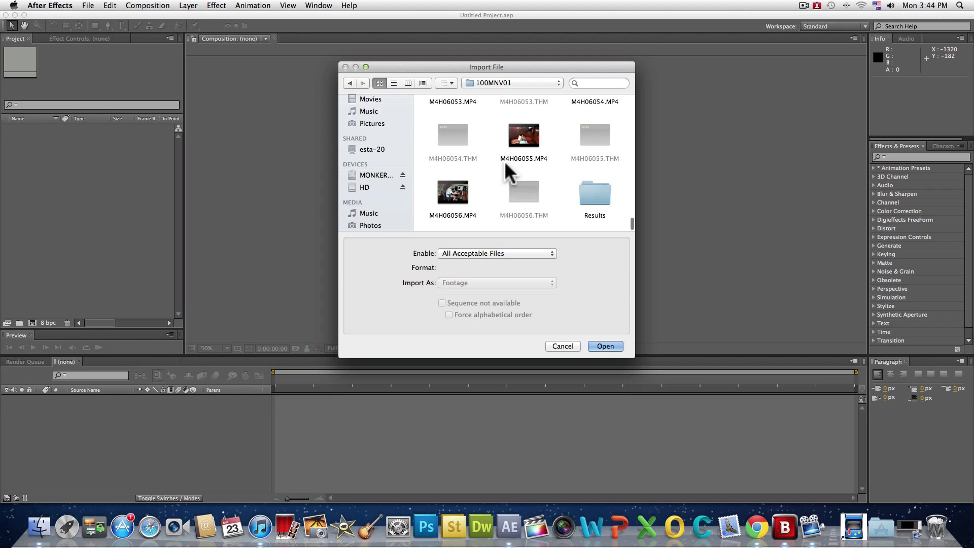
pyautogui.scroll(1, 505, 160)
pyautogui.scroll(2, 506, 160)
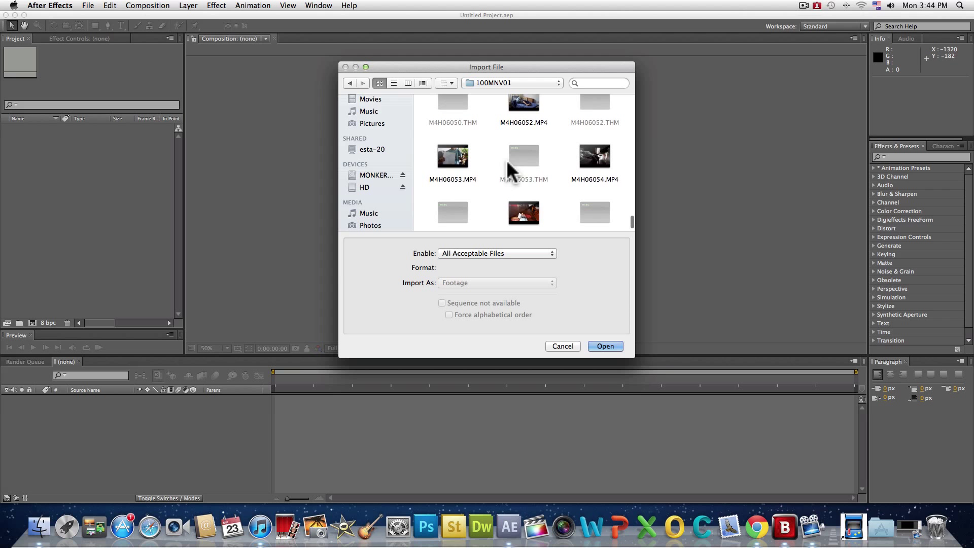
pyautogui.scroll(2, 506, 160)
pyautogui.scroll(2, 506, 160)
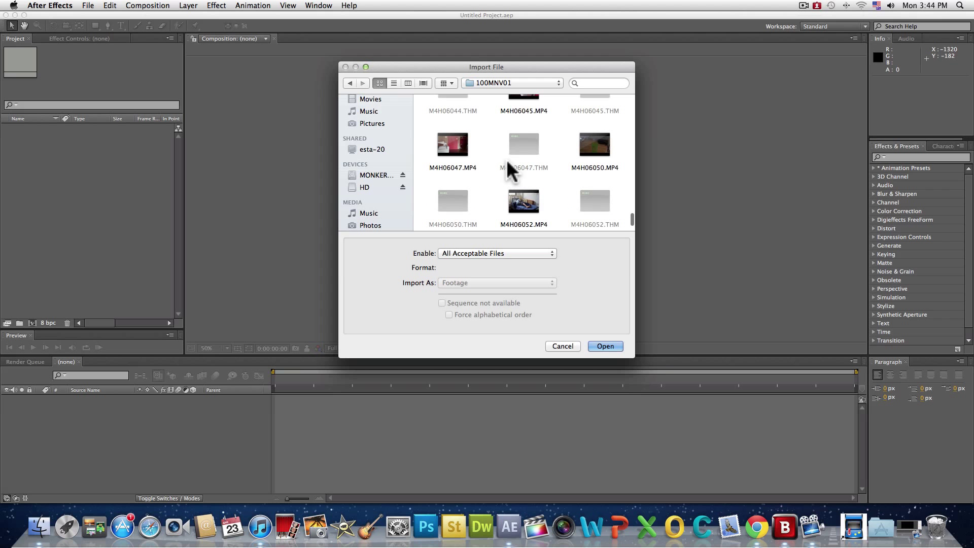
pyautogui.scroll(-2, 505, 160)
pyautogui.scroll(-1, 554, 159)
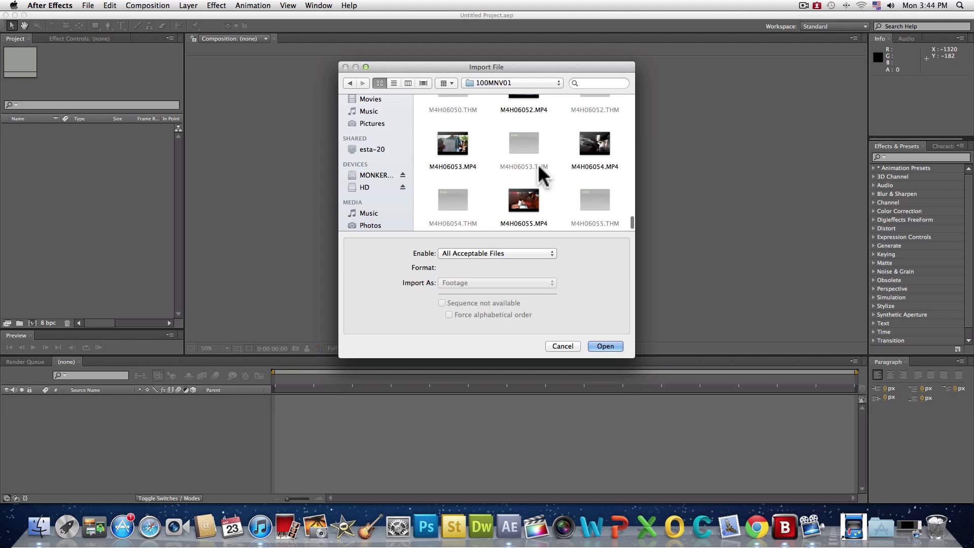
pyautogui.doubleClick(528, 199)
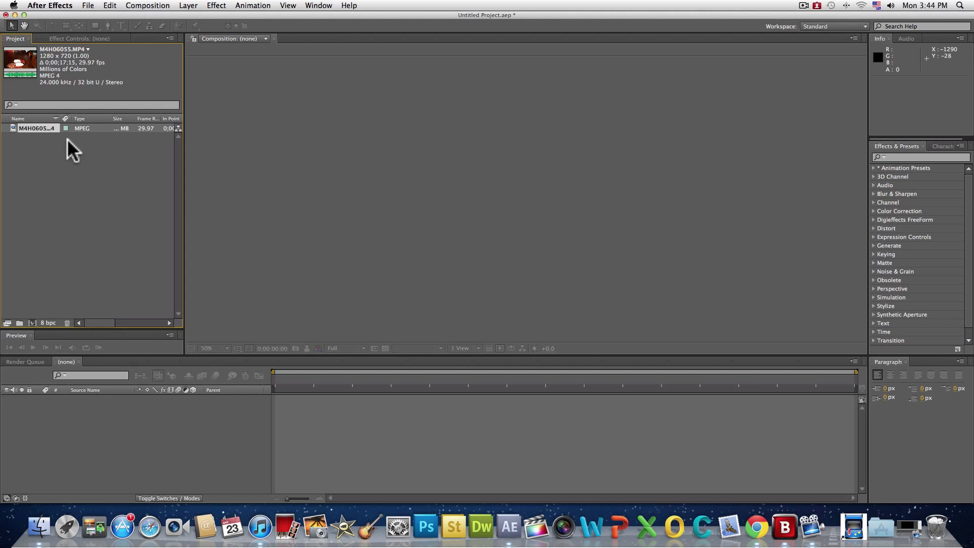
# Create a composition from M4H06055 and move the work-area start to 0;00;04;10
pyautogui.moveTo(42, 127); pyautogui.dragTo(44, 152)
pyautogui.moveTo(45, 270); pyautogui.dragTo(33, 324)
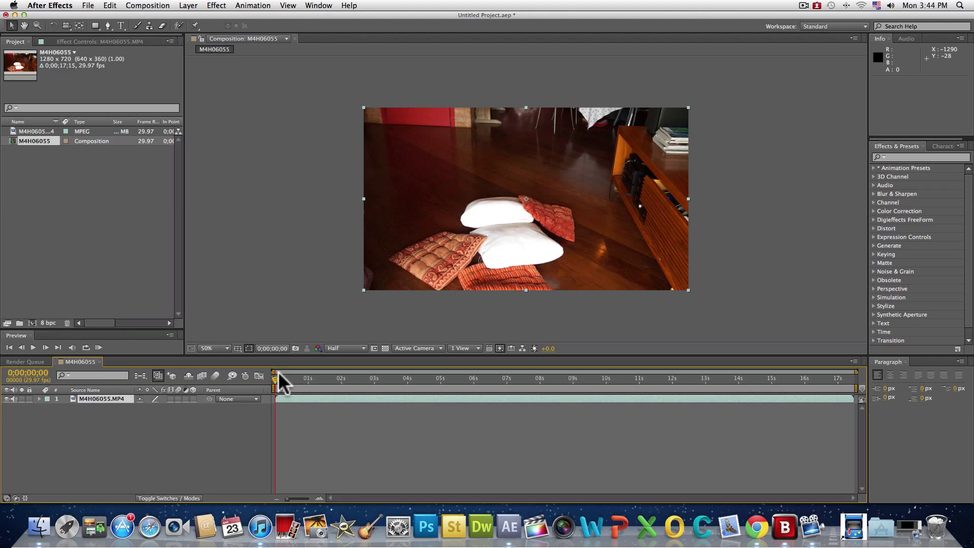
pyautogui.click(330, 412)
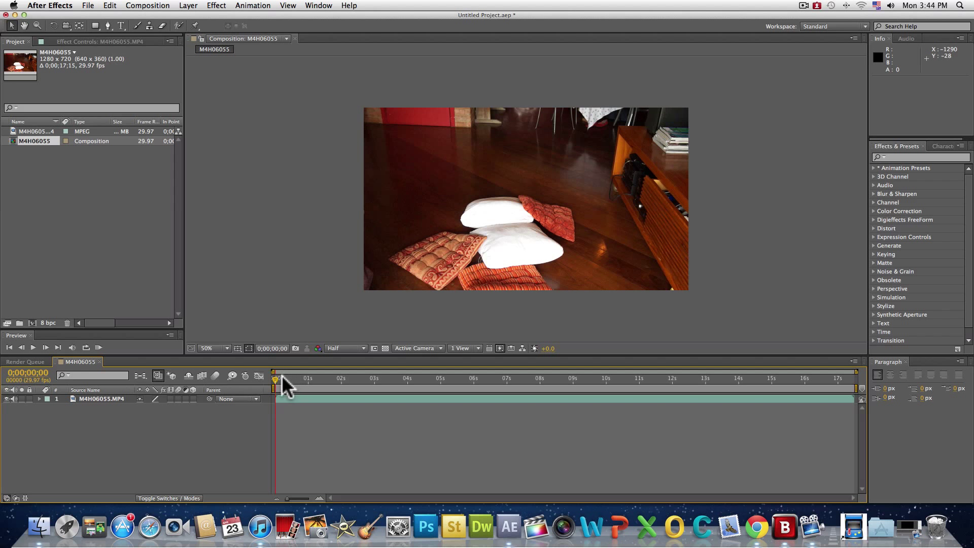
pyautogui.moveTo(276, 377); pyautogui.dragTo(417, 366)
pyautogui.click(272, 386)
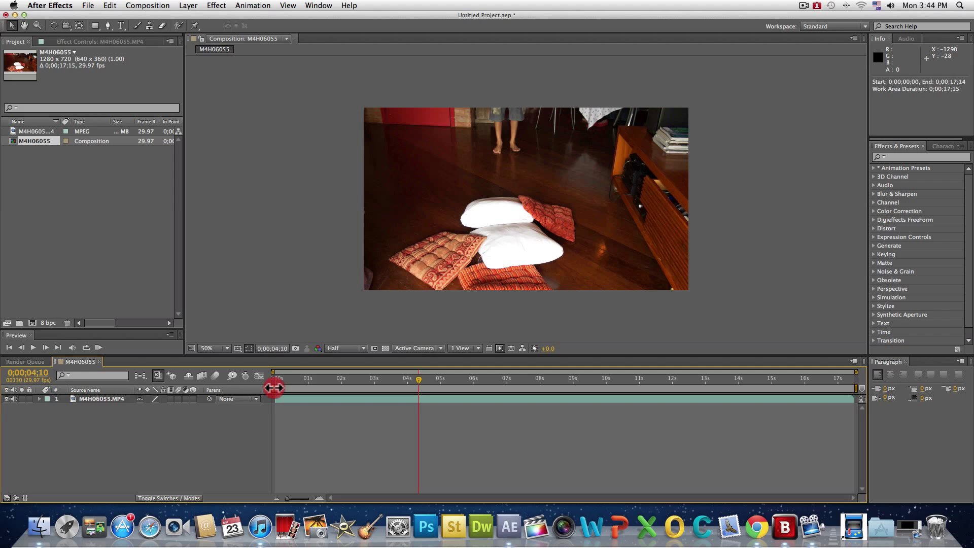
pyautogui.moveTo(273, 389); pyautogui.dragTo(413, 391)
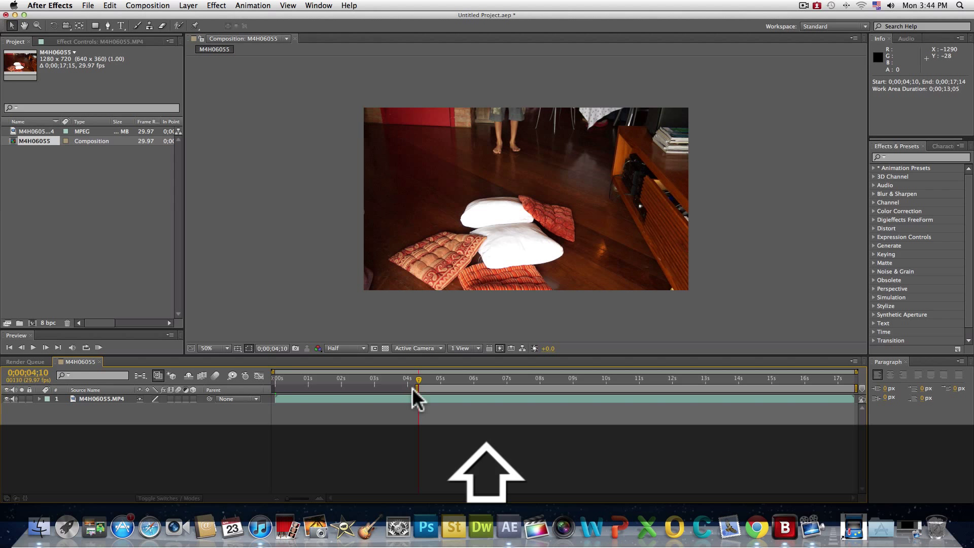
# Trim the comp to the 13;05 work area, then move the work-area end to 0;00;08;29
pyautogui.rightClick(443, 387)
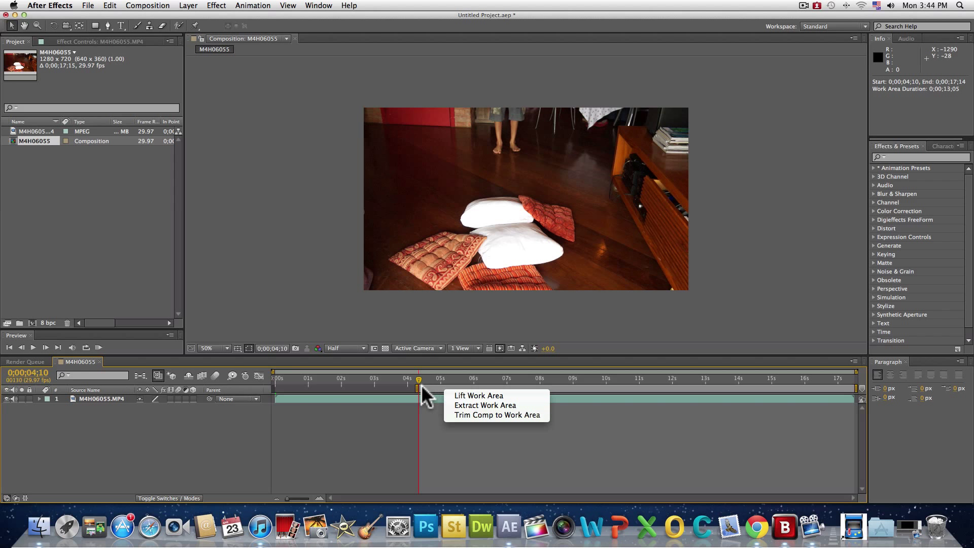
pyautogui.click(503, 414)
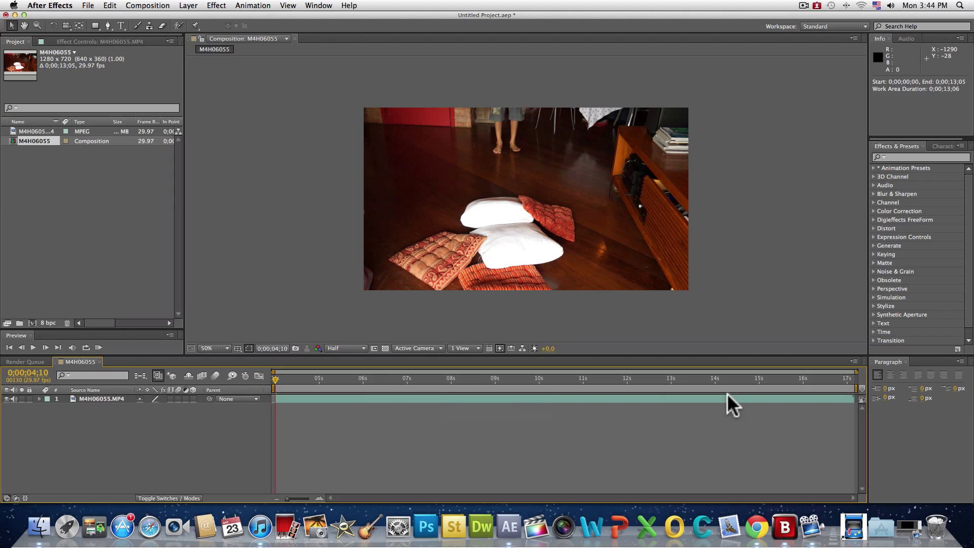
pyautogui.click(847, 384)
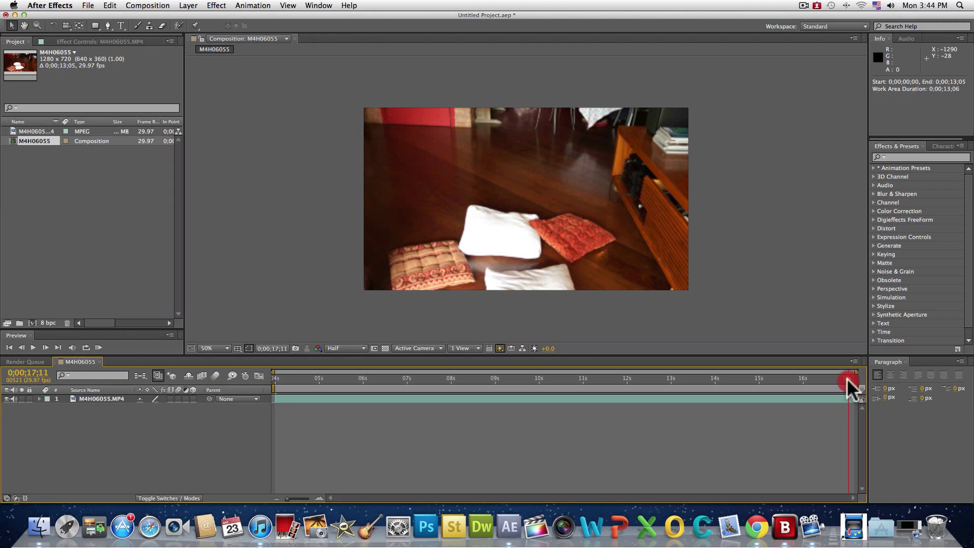
pyautogui.moveTo(838, 383); pyautogui.dragTo(478, 396)
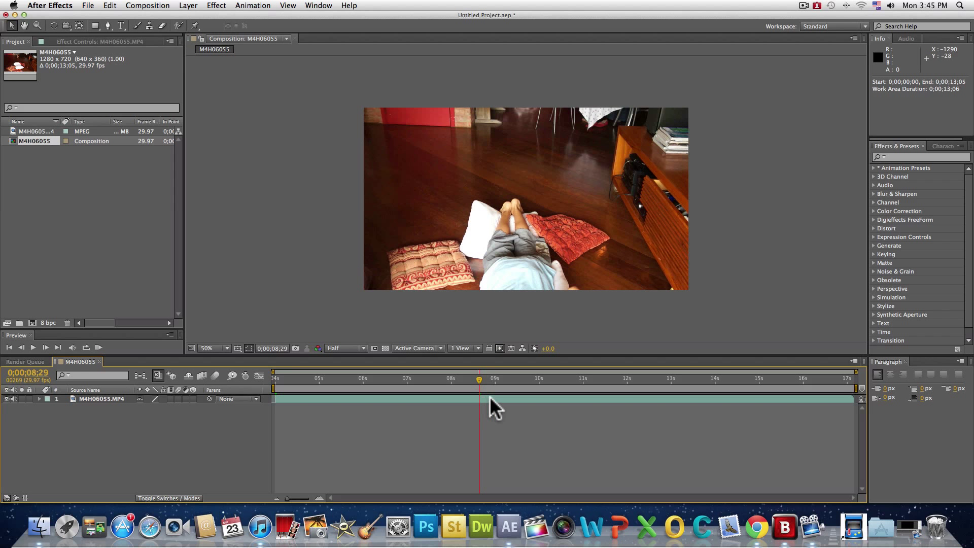
pyautogui.moveTo(857, 387)
pyautogui.mouseDown()
pyautogui.moveTo(786, 409)
pyautogui.moveTo(489, 433)
pyautogui.mouseUp()
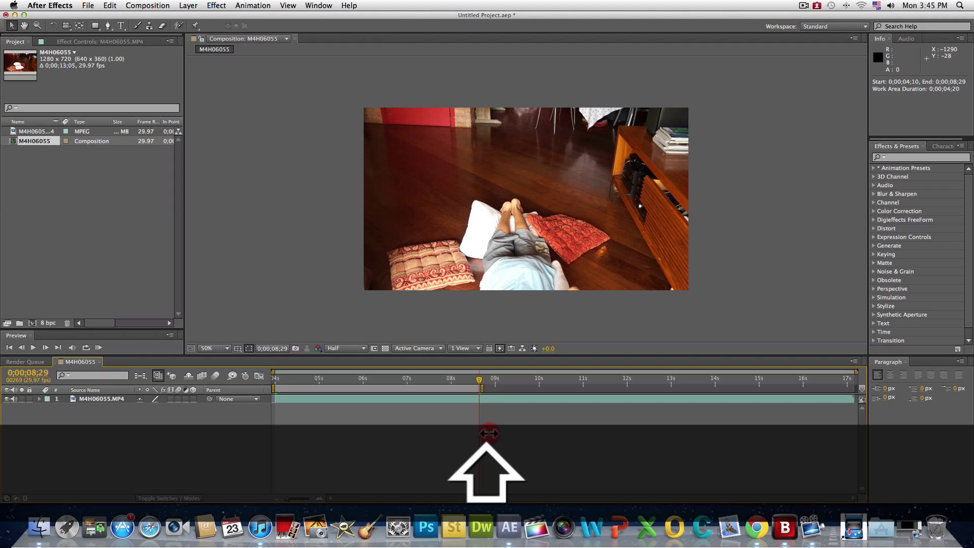
# Trim the comp to the 0;00;04;20 work area and play it from the first frame
pyautogui.rightClick(457, 389)
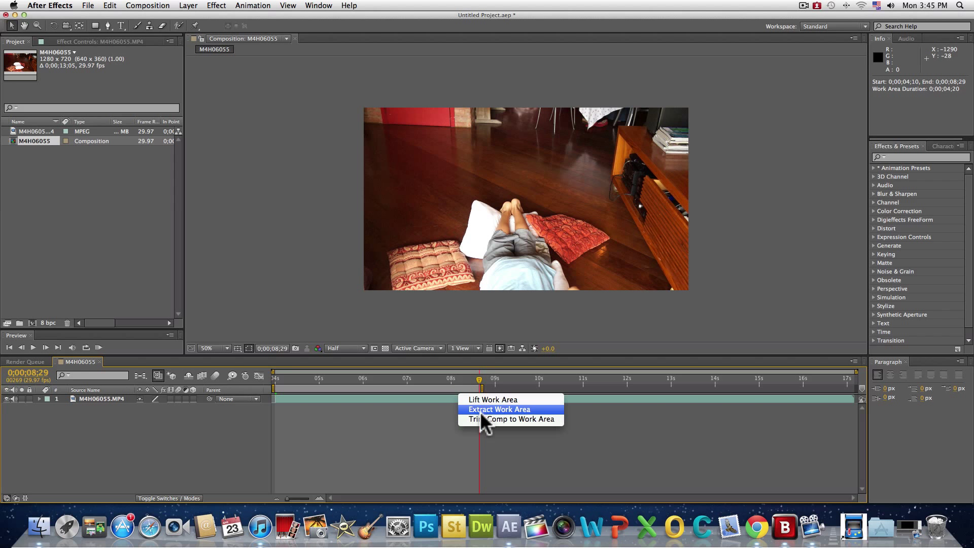
pyautogui.click(484, 419)
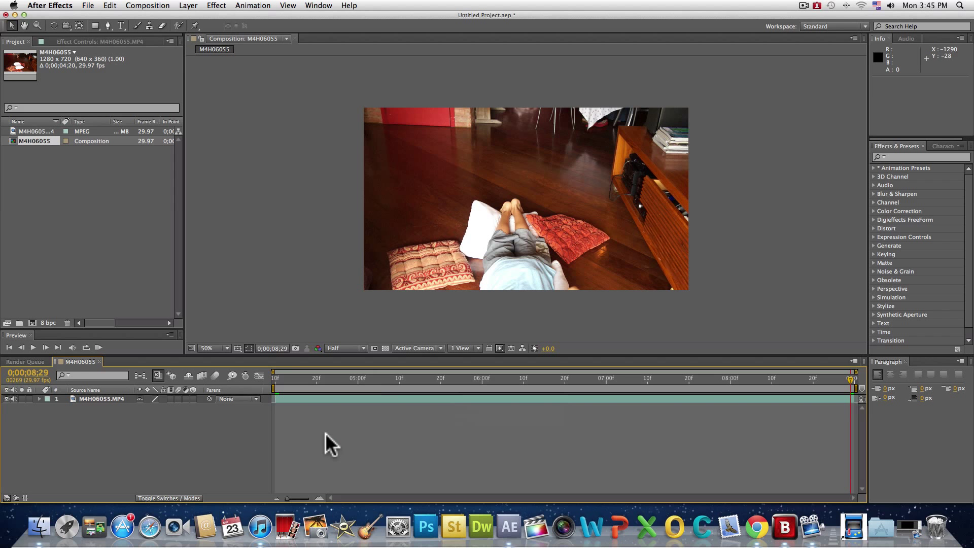
pyautogui.moveTo(289, 377); pyautogui.dragTo(275, 379)
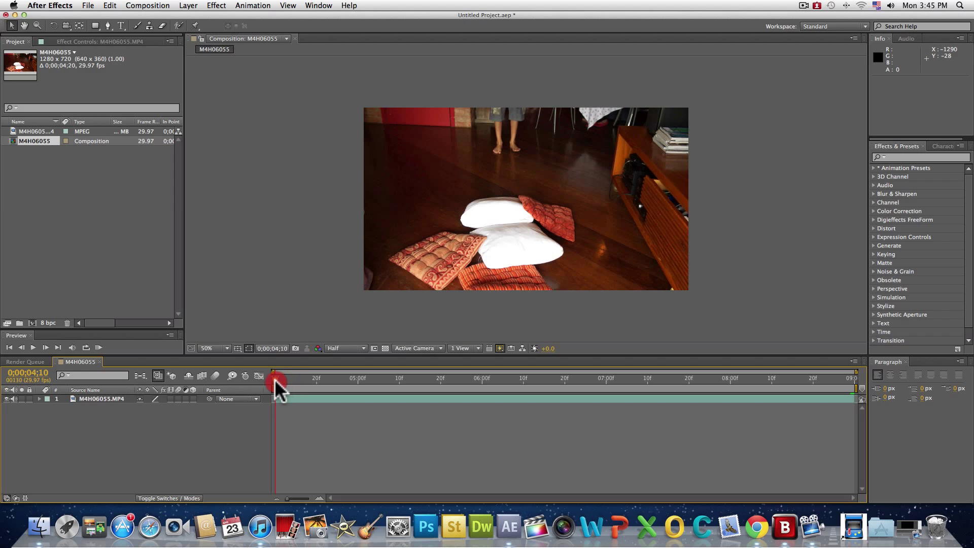
pyautogui.moveTo(852, 377); pyautogui.dragTo(227, 378)
pyautogui.press('space')
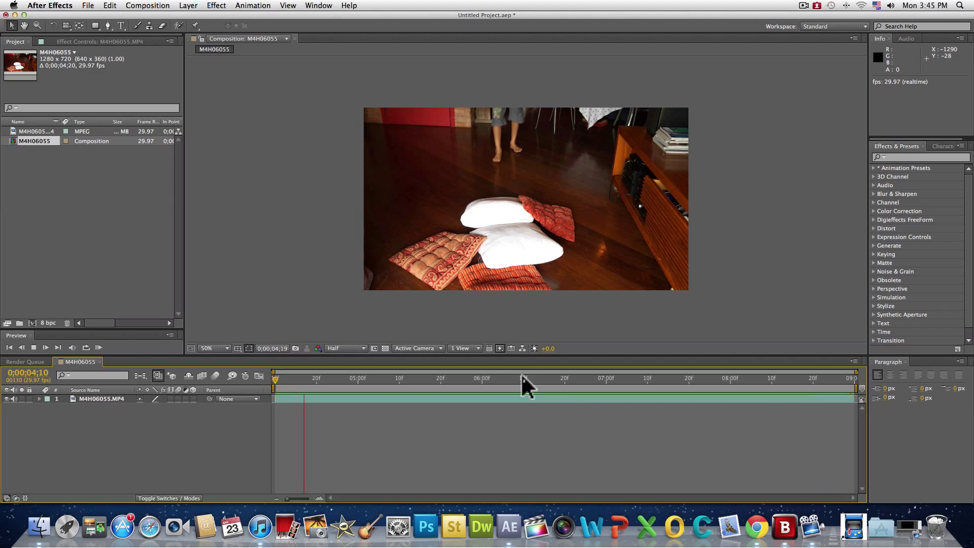
pyautogui.press('space')
pyautogui.moveTo(454, 381)
pyautogui.mouseDown()
pyautogui.moveTo(515, 380)
pyautogui.moveTo(284, 380)
pyautogui.mouseUp()
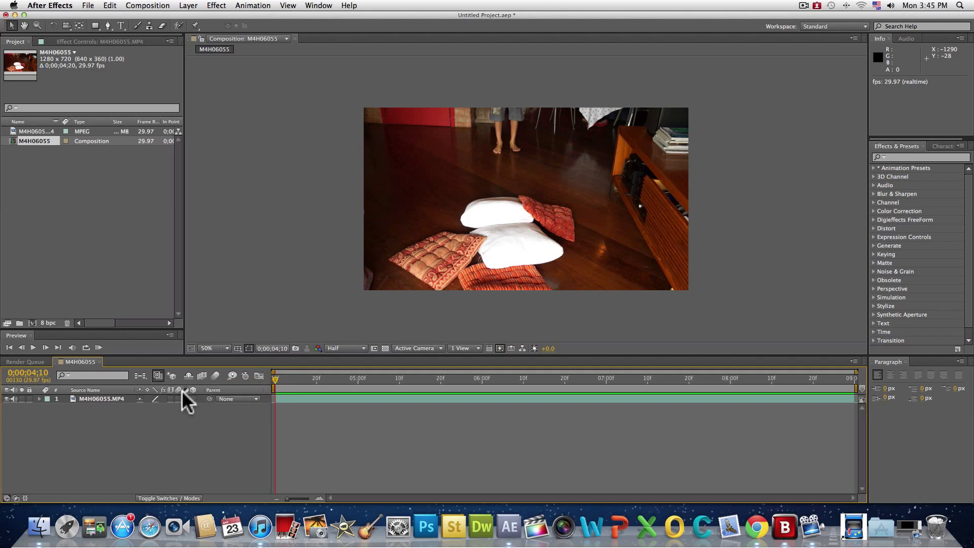
# Apply Time-Reverse Layer to the M4H06055 clip layer
pyautogui.click(115, 399)
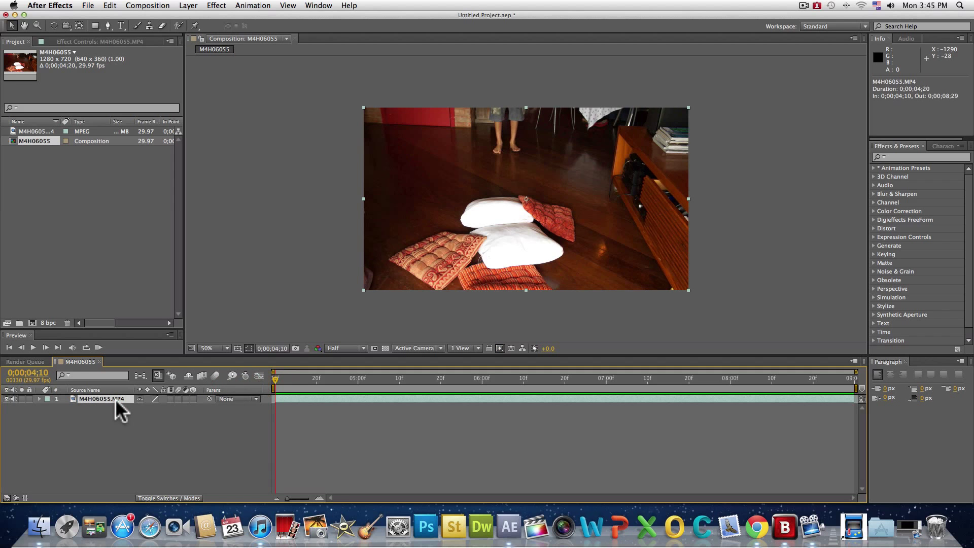
pyautogui.rightClick(469, 397)
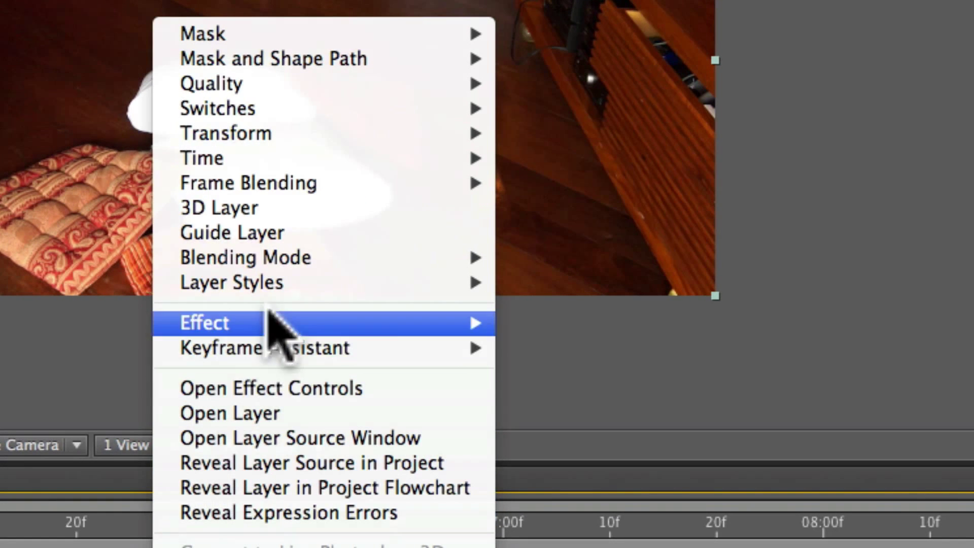
pyautogui.moveTo(398, 157)
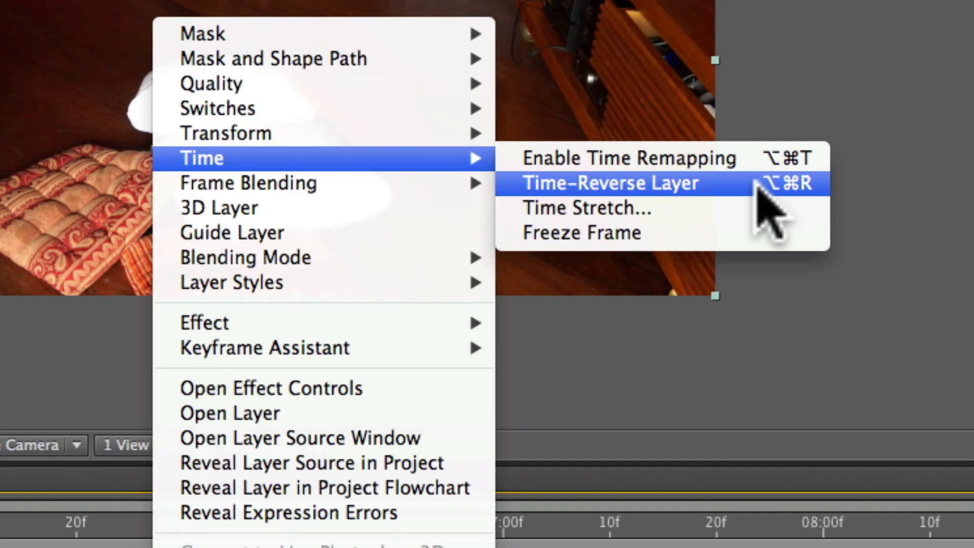
pyautogui.click(757, 183)
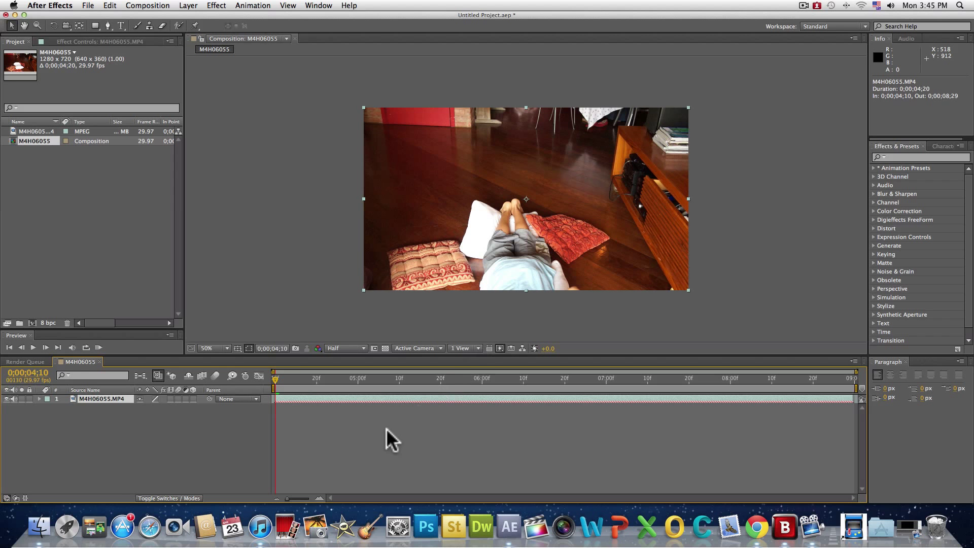
# Preview the reversed clip playing backwards
pyautogui.click(385, 428)
pyautogui.press('space')
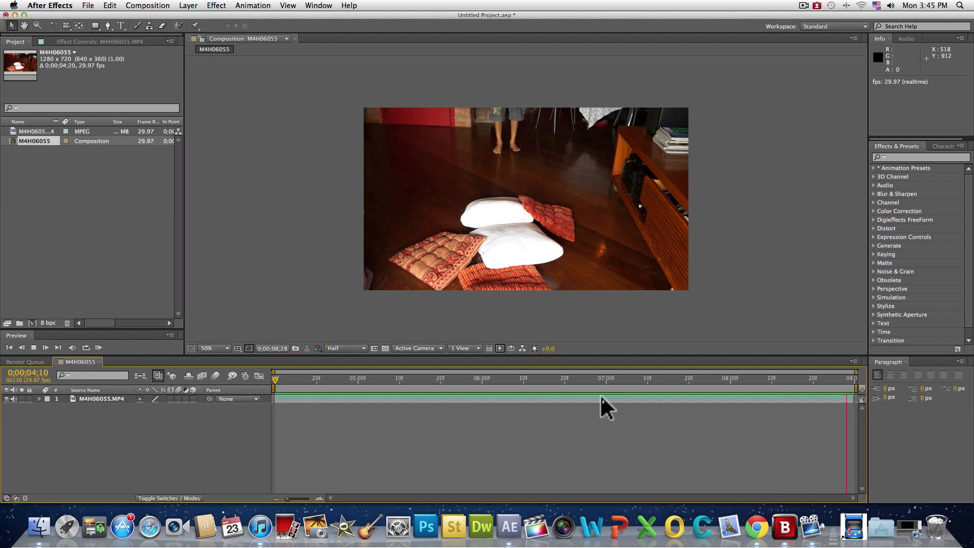
pyautogui.press('space')
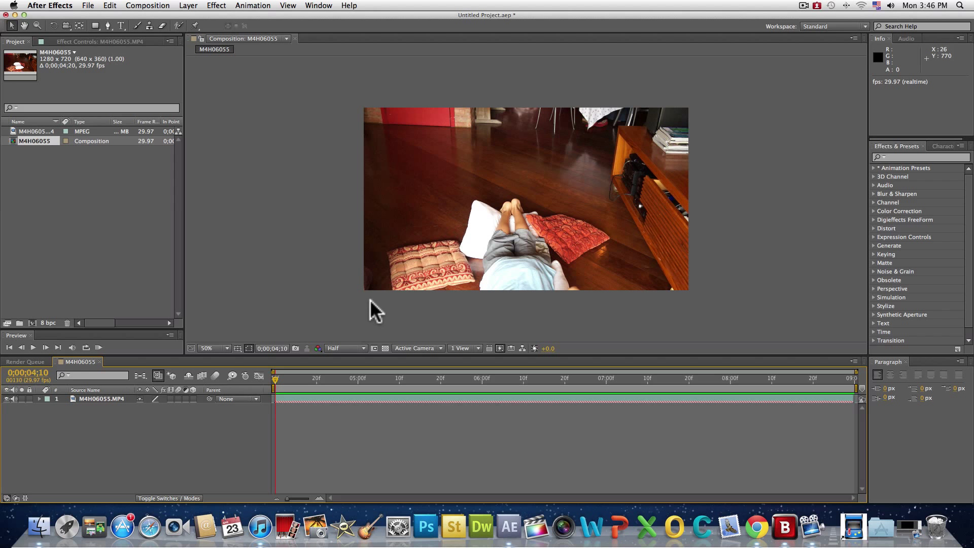
pyautogui.scroll(1, 375, 279)
pyautogui.scroll(-1, 323, 279)
pyautogui.scroll(1, 322, 278)
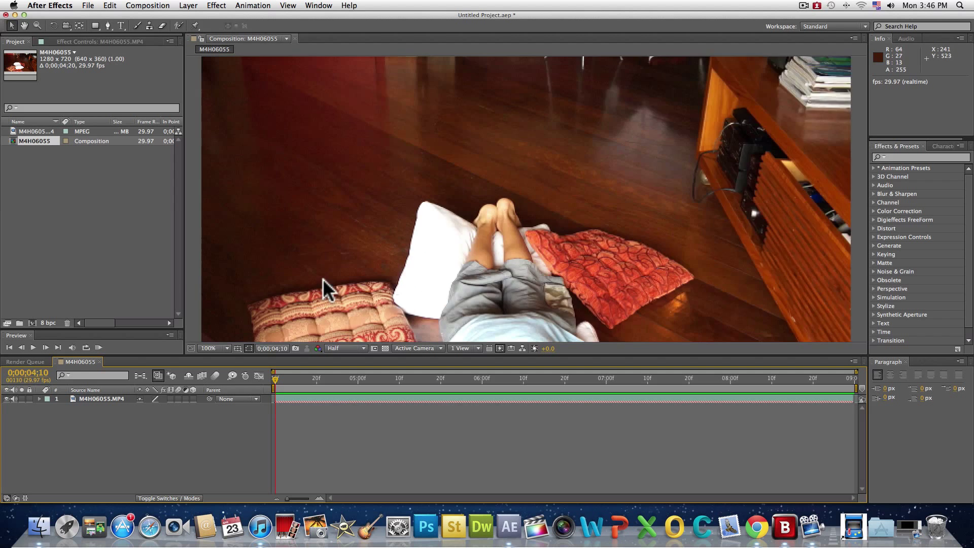
pyautogui.scroll(-1, 323, 281)
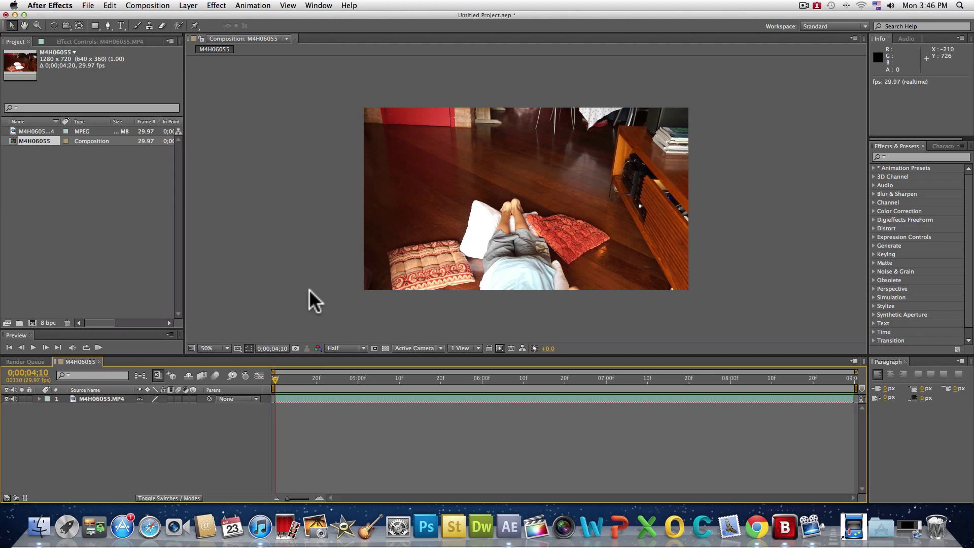
pyautogui.click(15, 15)
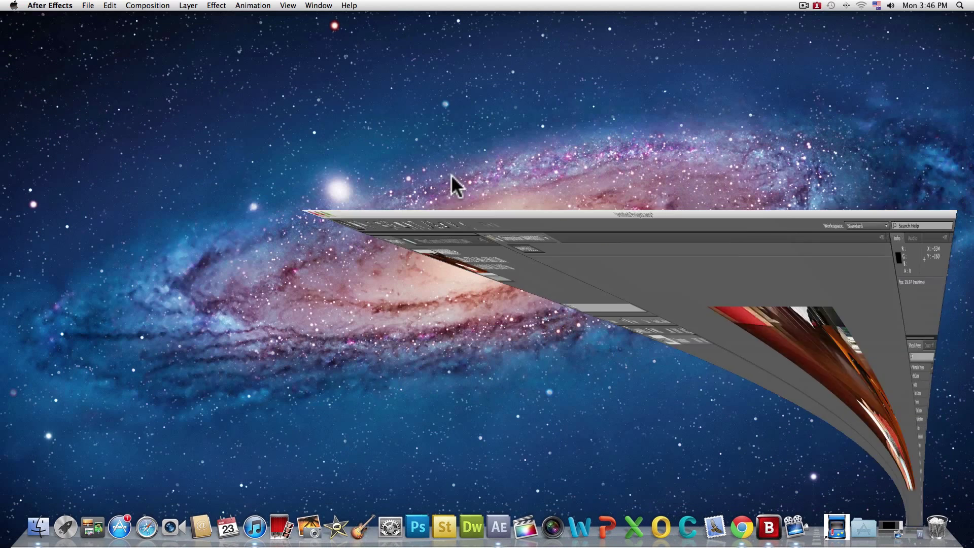